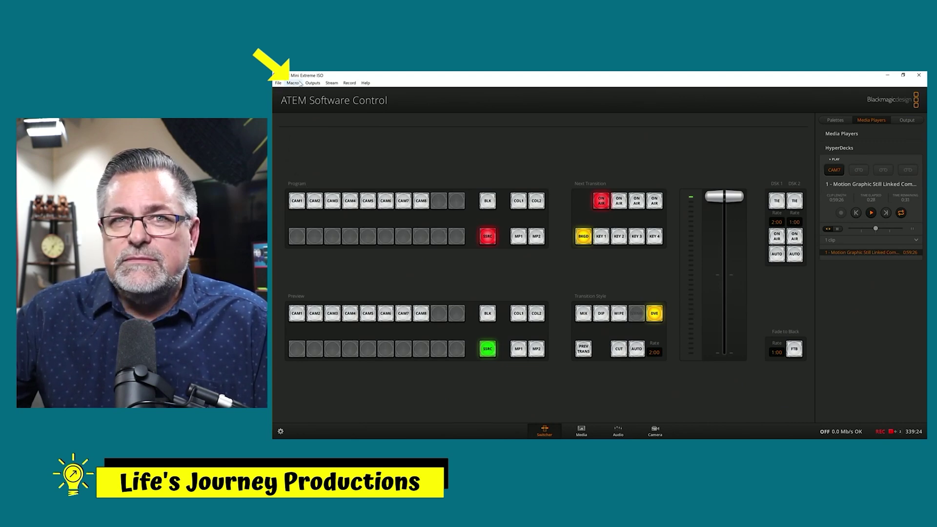
Open the Macros window from the Macros menu and move it over the switcher
click(294, 83)
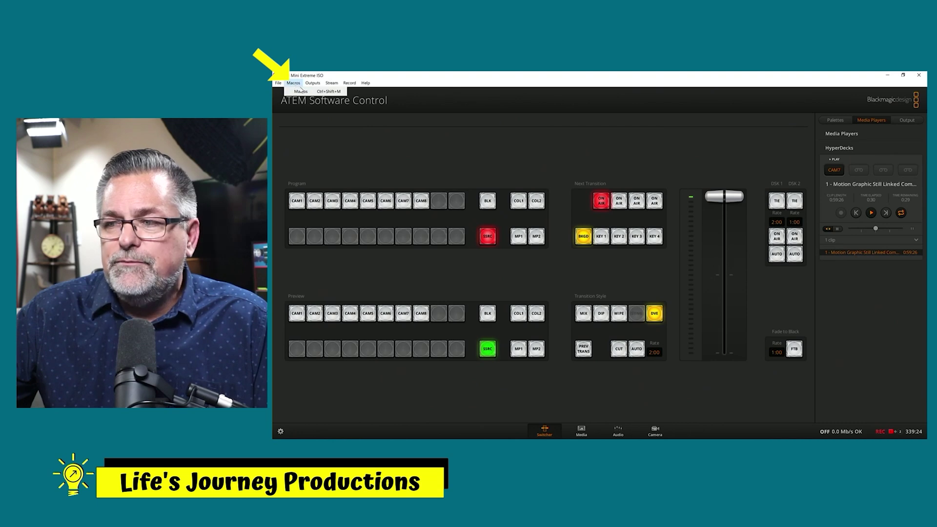
click(302, 92)
drag(390, 130, 491, 124)
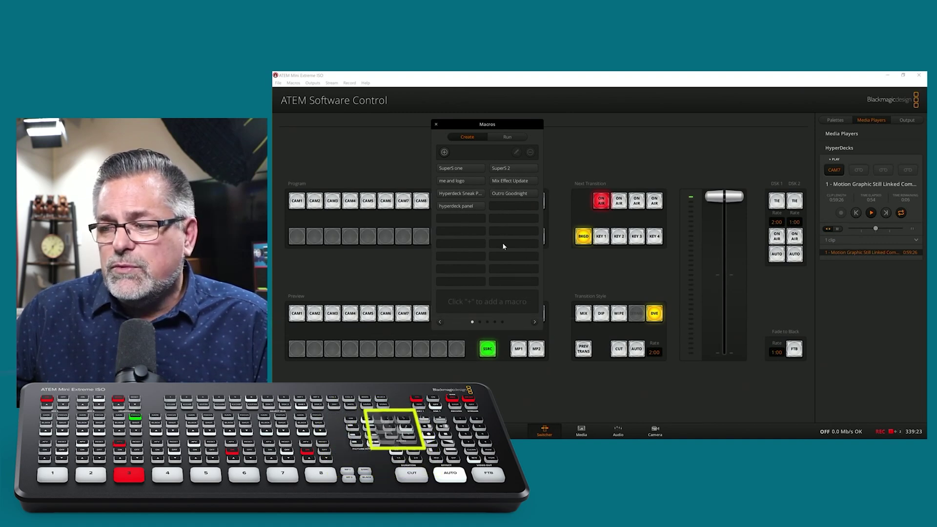
Browse the macro pages, select the empty slot after hyperdeck panel, and stay in Create mode
click(535, 322)
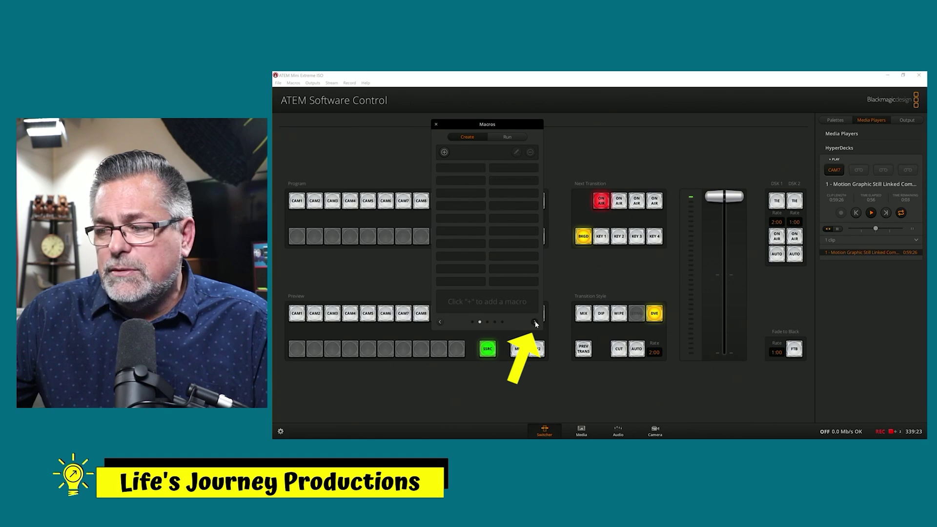
click(535, 323)
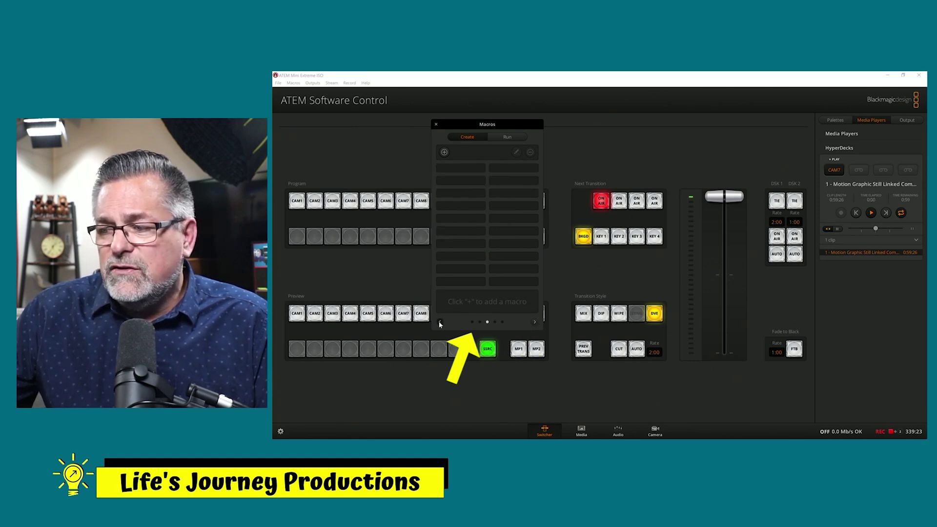
click(514, 206)
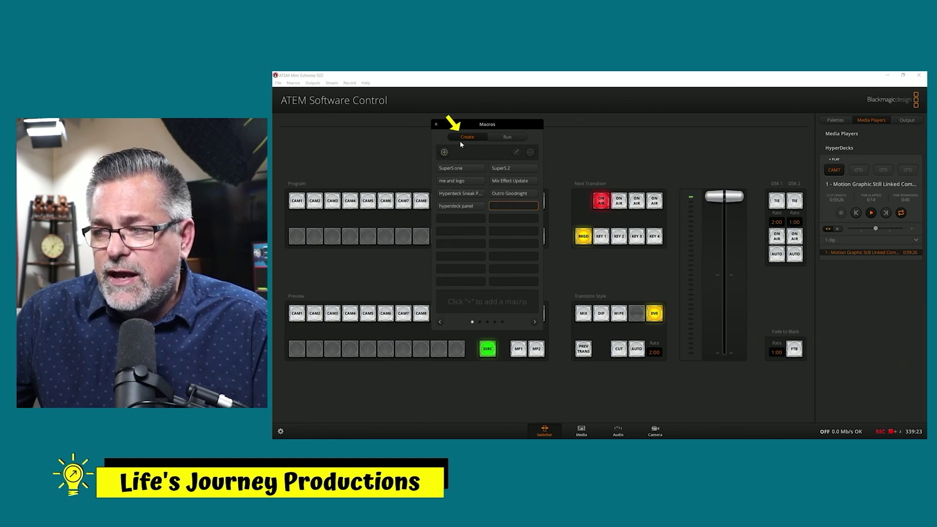
click(509, 137)
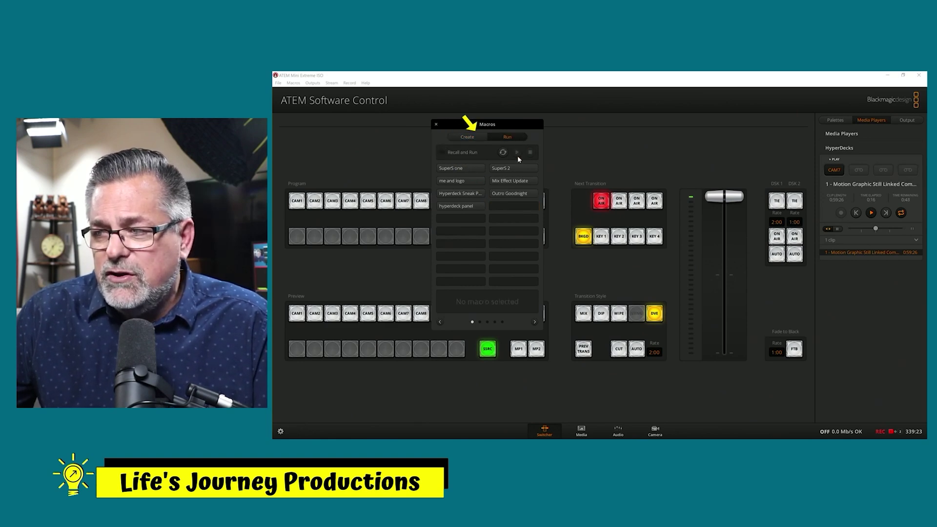
click(471, 137)
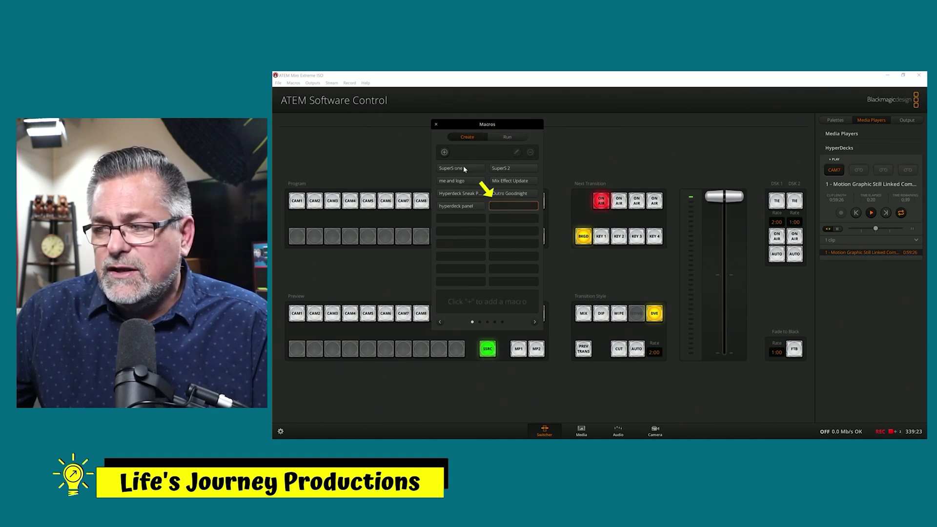
Create a macro named 'Hyperdeck run it' in the empty slot and start recording
click(446, 153)
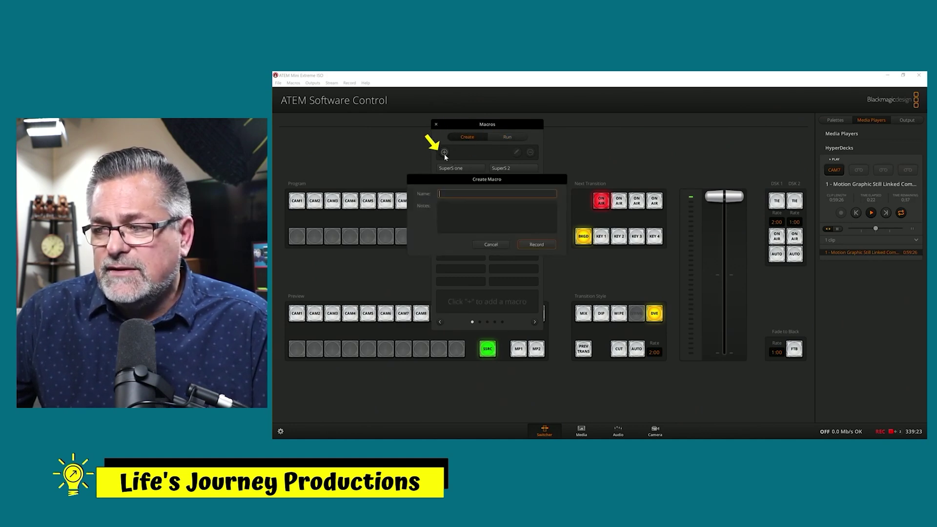
text(Hyperdeck)
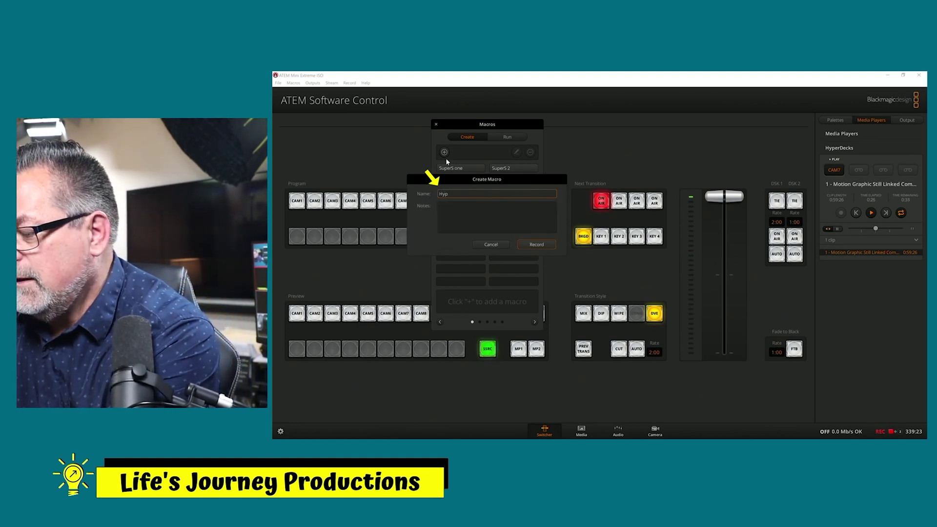
text( rubn)
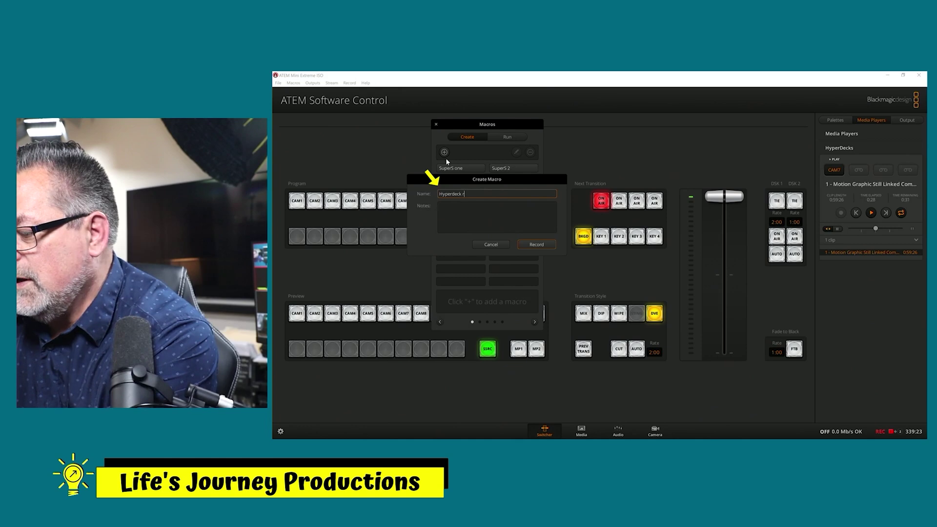
key(BackSpace)
key(BackSpace)
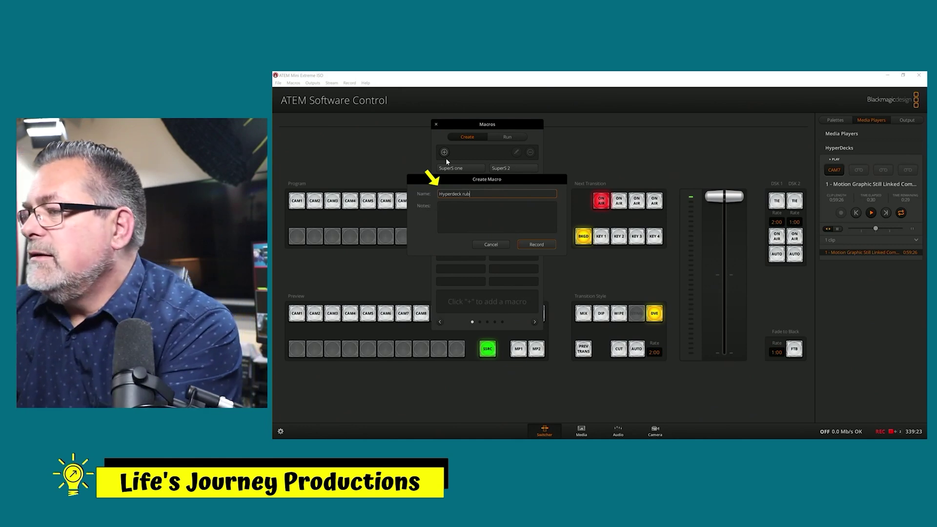
text(n )
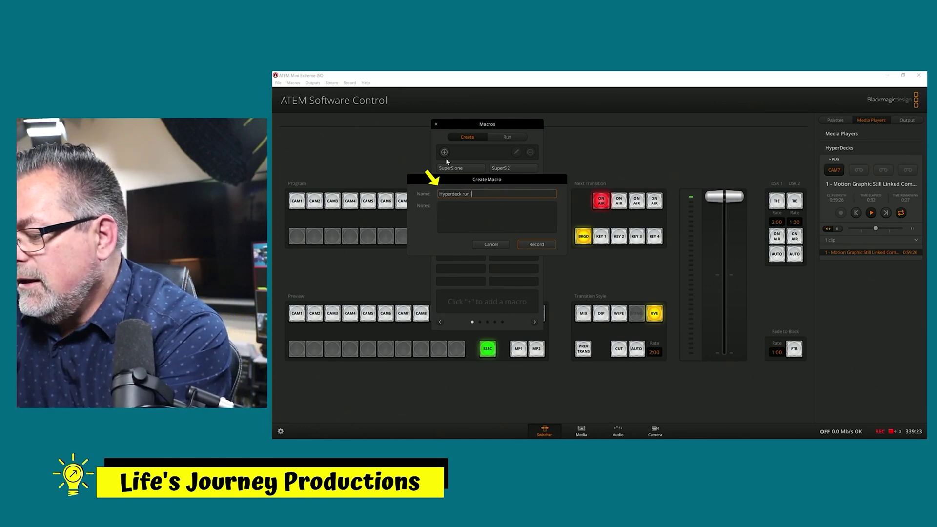
text(It)
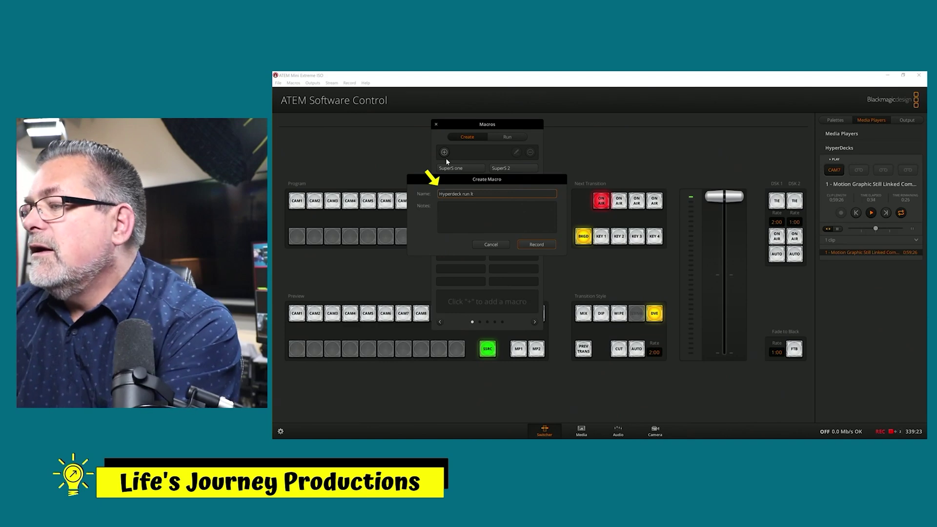
click(536, 245)
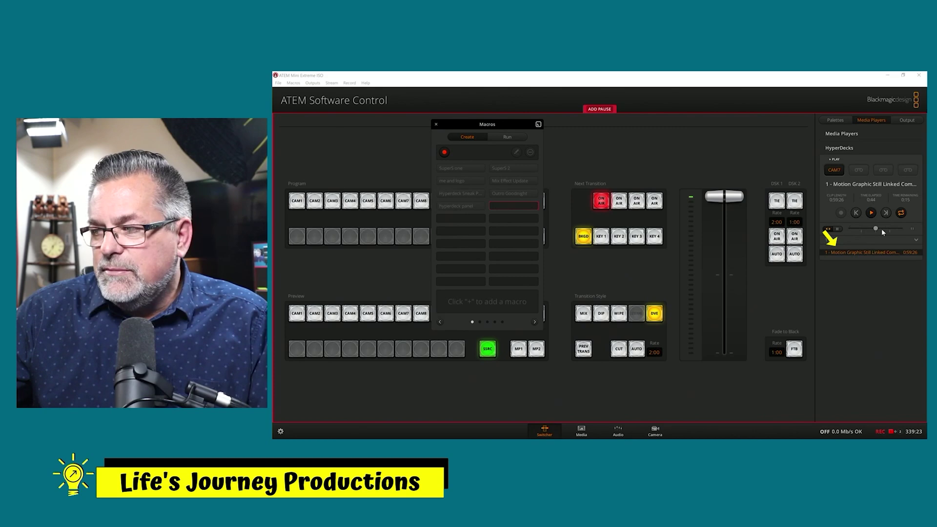
Cue the HyperDeck clip so it reads READY, moving the Macros window to the right
click(901, 215)
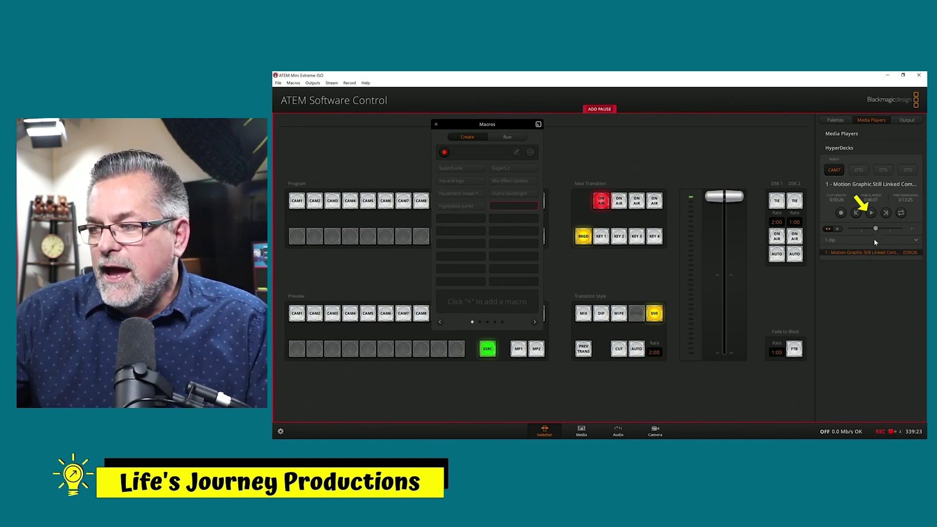
drag(490, 129, 356, 144)
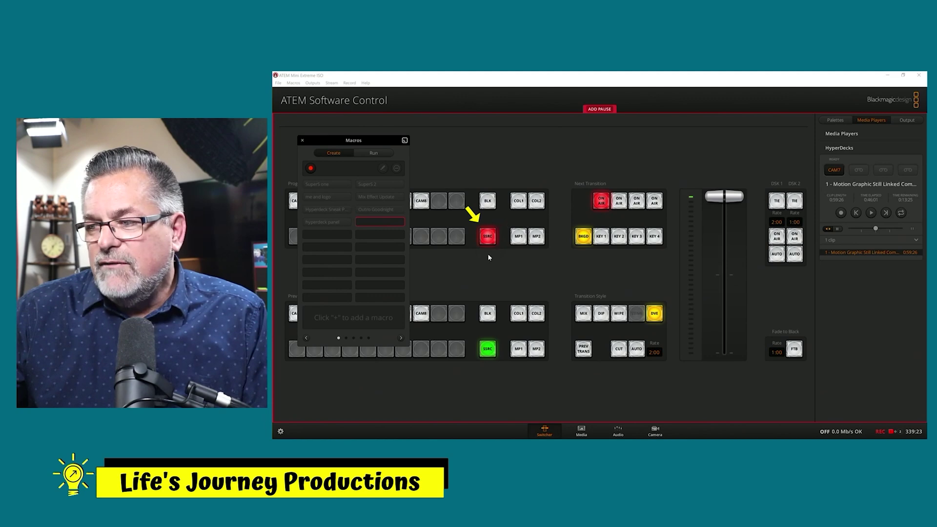
drag(347, 145, 753, 190)
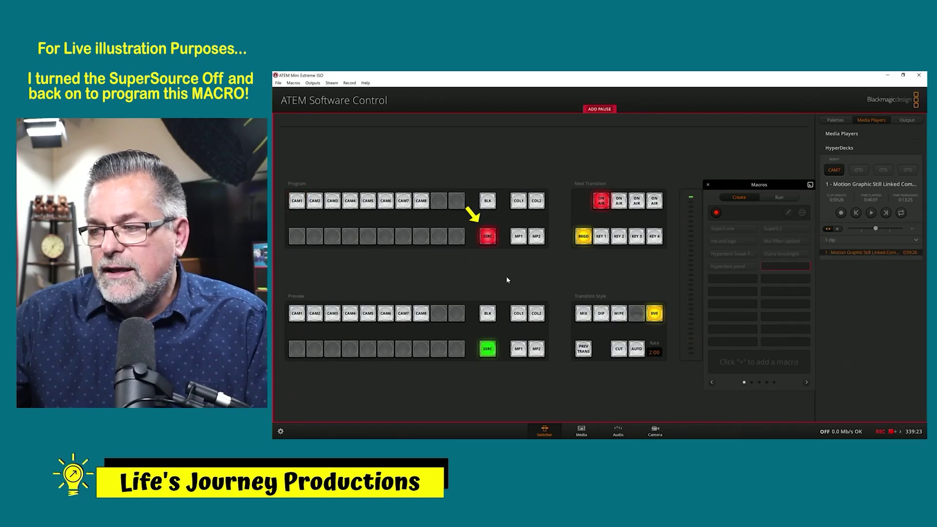
Preview CAM1 then SSRC, set the transition style to MIX, and take upstream key 1 off air
click(296, 312)
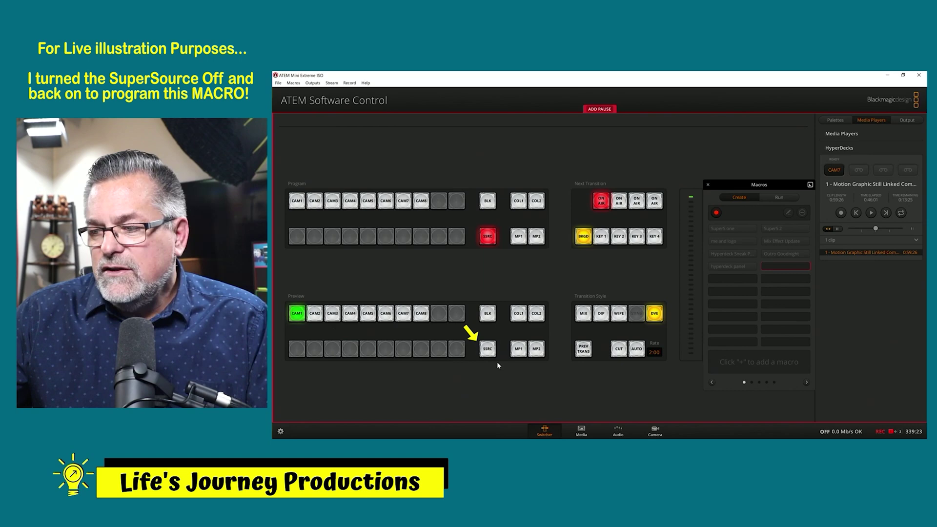
click(490, 352)
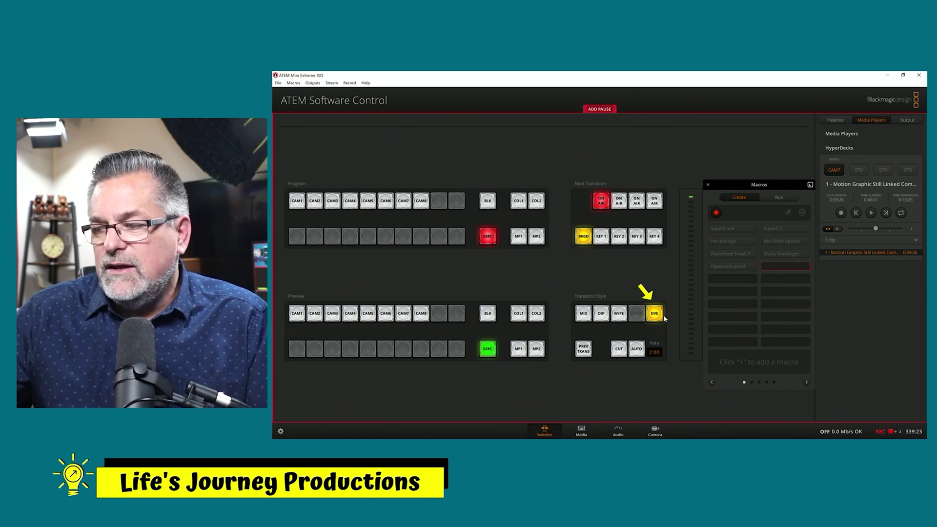
click(580, 315)
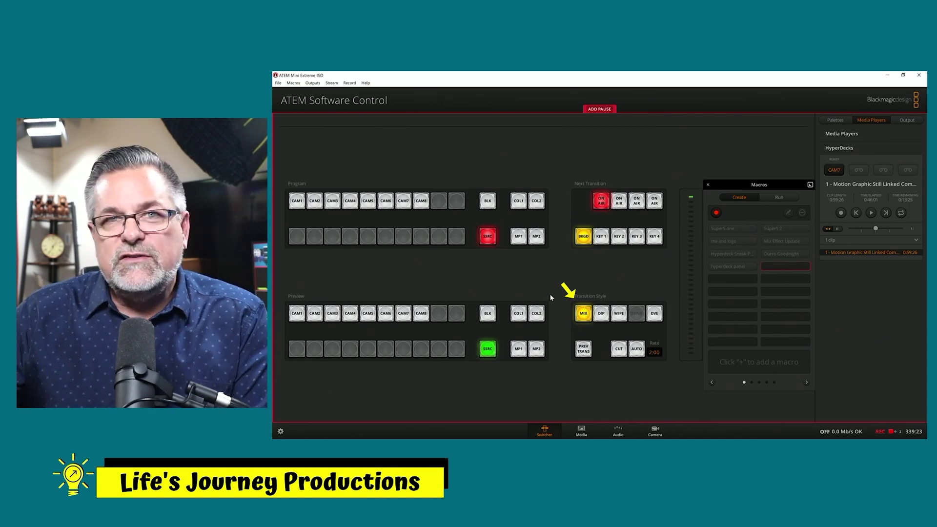
click(603, 202)
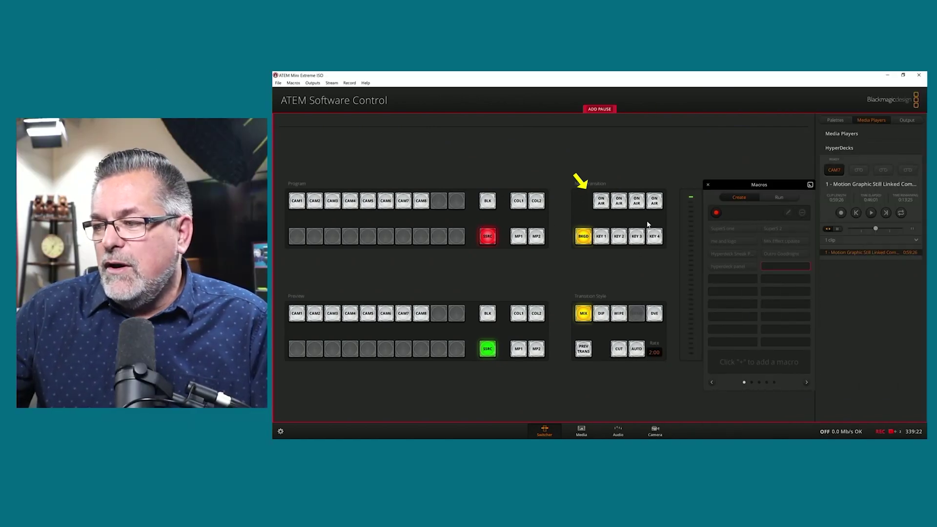
Collapse the HyperDecks section and bring the Downstream Keys settings into view
click(843, 151)
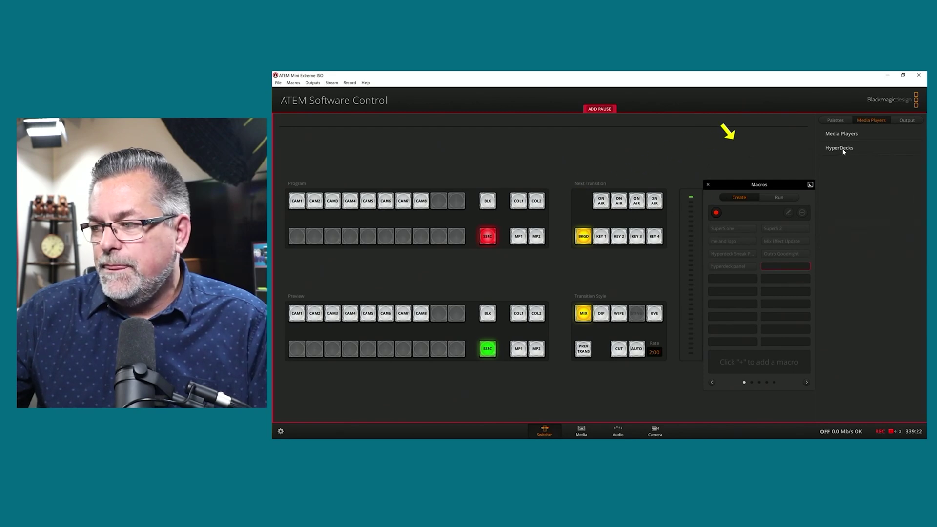
click(834, 121)
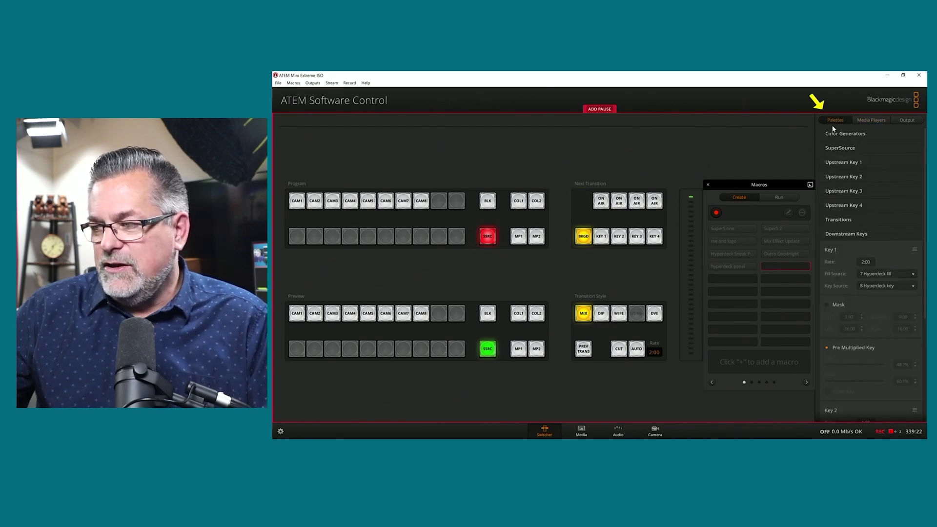
click(836, 234)
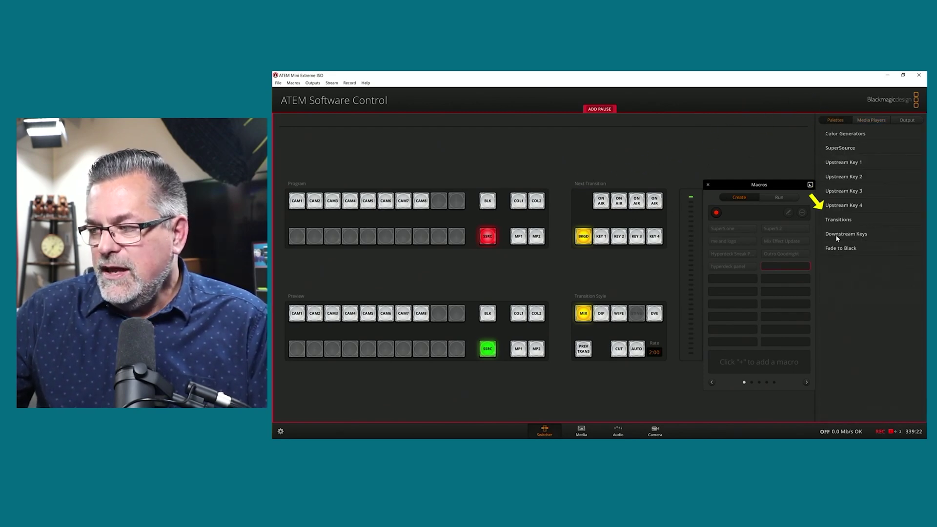
click(838, 233)
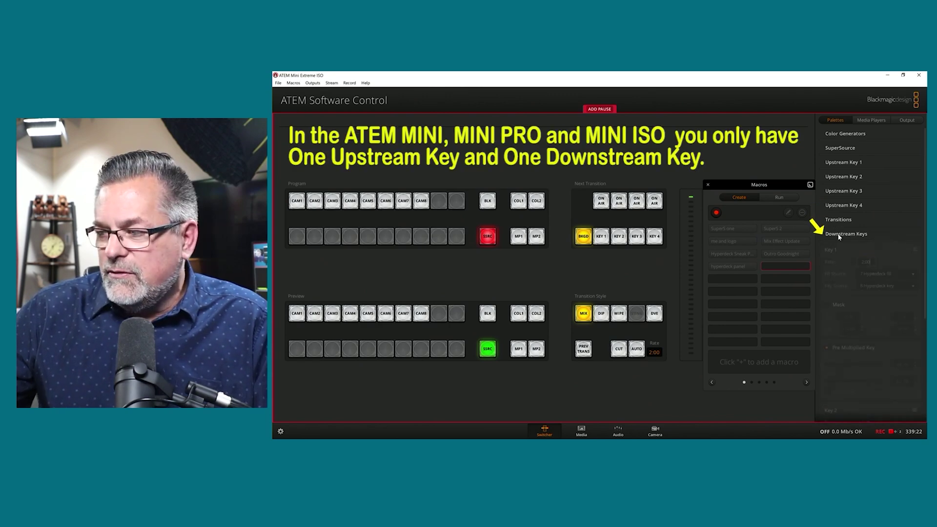
scroll(849, 301, down, 1)
scroll(849, 302, up, 1)
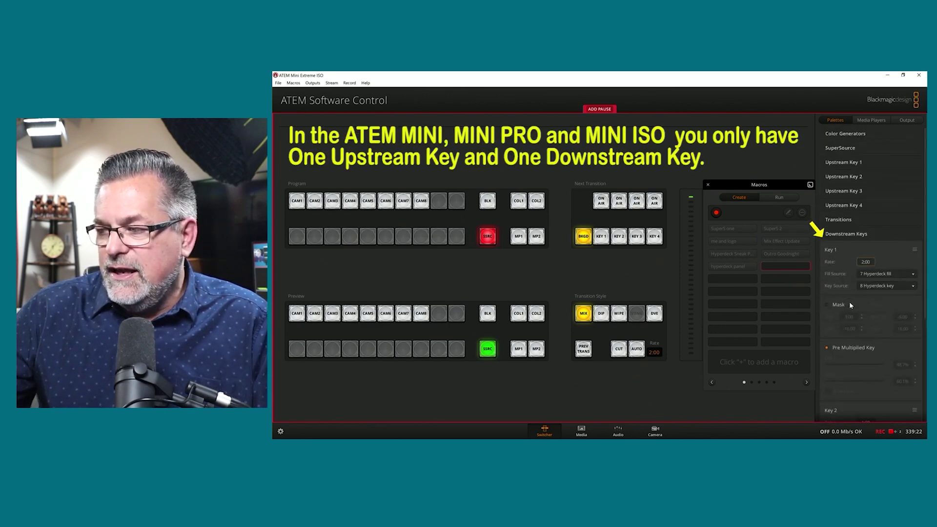
scroll(851, 301, down, 1)
scroll(850, 300, up, 1)
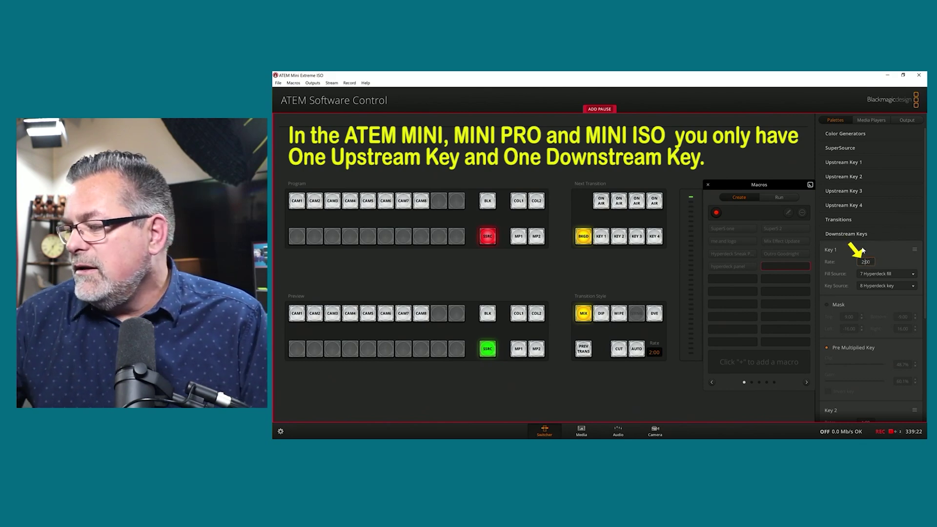
Set Key 1 rate to 1:00 and reselect 7 Hyperdeck fill as its fill source
text(200)
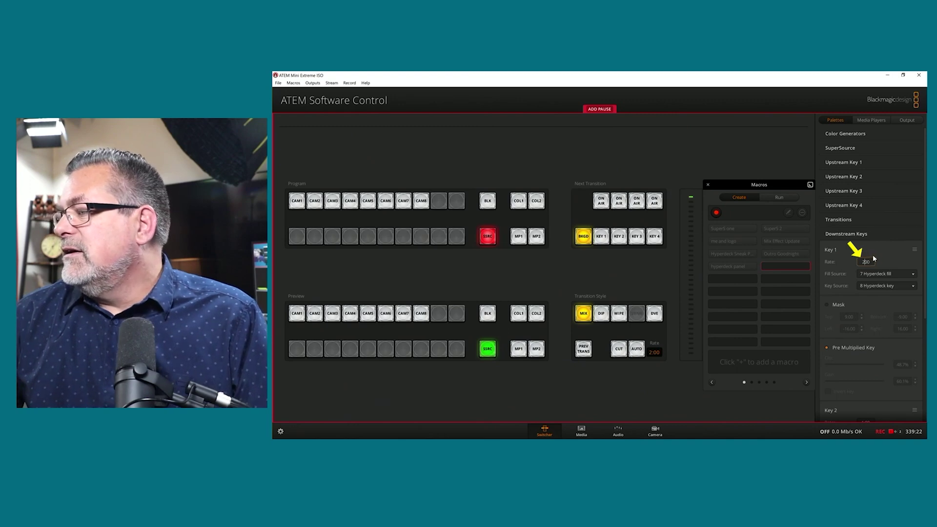
key(BackSpace)
key(BackSpace)
key(BackSpace)
text(100)
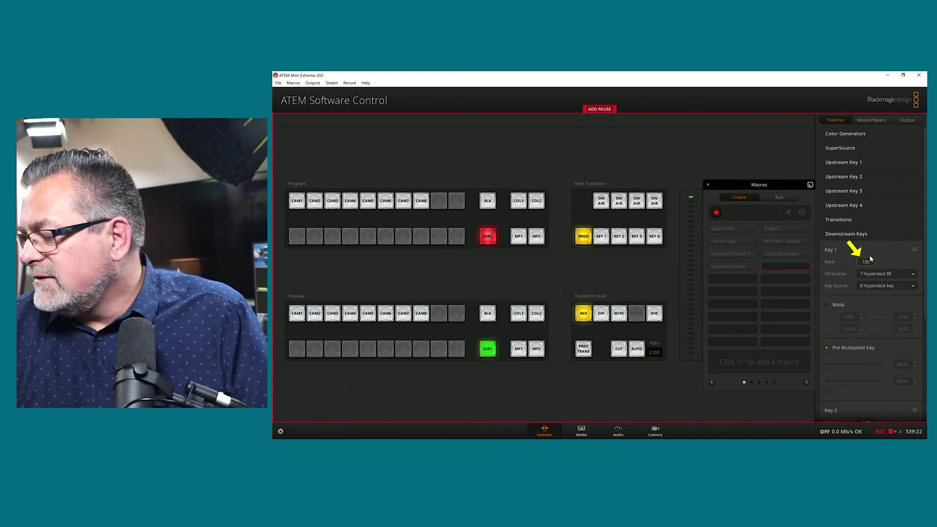
key(Return)
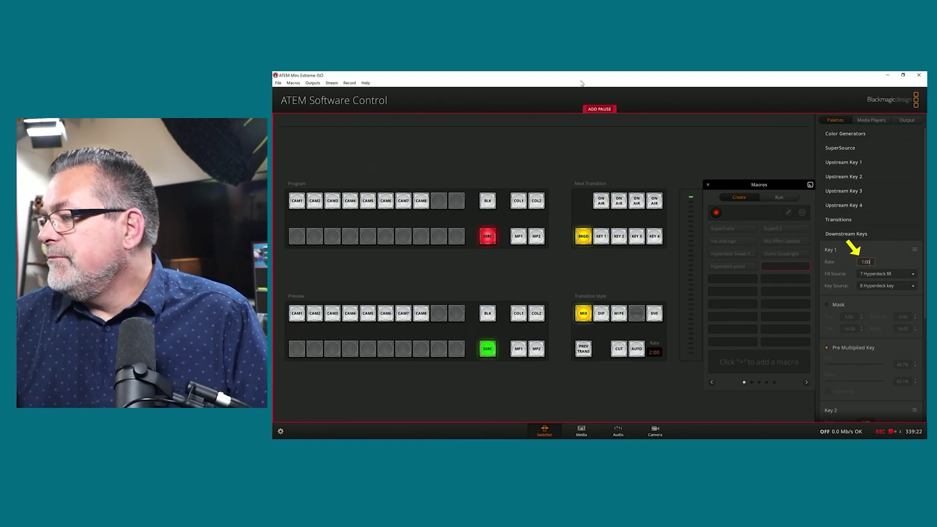
click(897, 274)
click(894, 283)
click(895, 271)
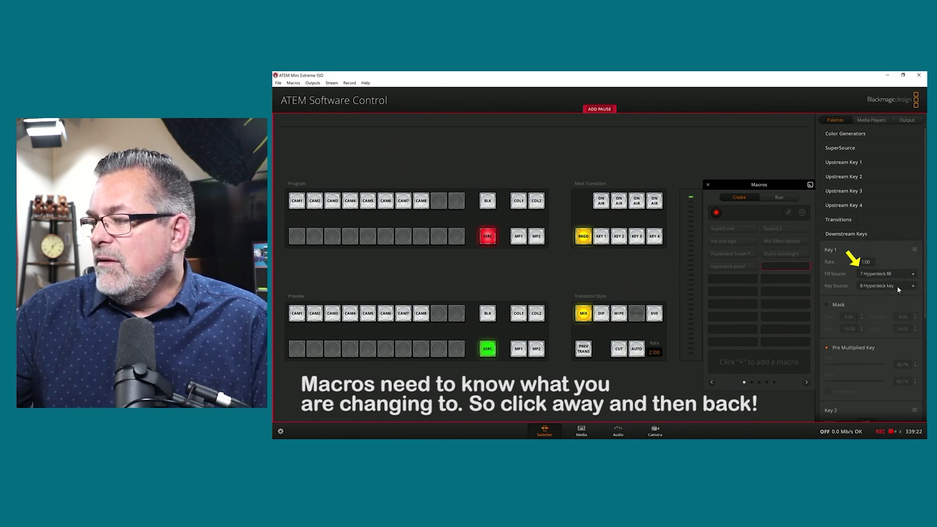
Re-register 8 Hyperdeck key as DSK 1 key source by switching to Color Bars and back
click(893, 287)
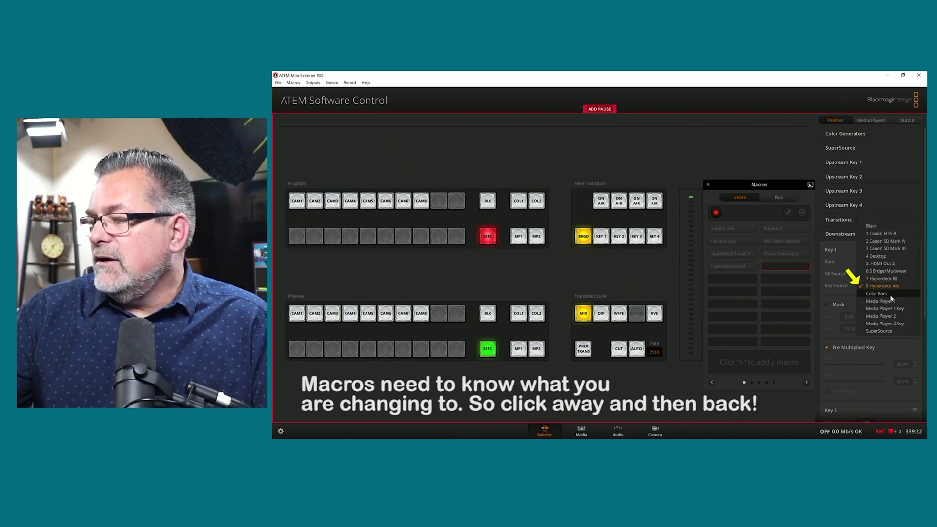
click(893, 294)
click(892, 286)
click(890, 279)
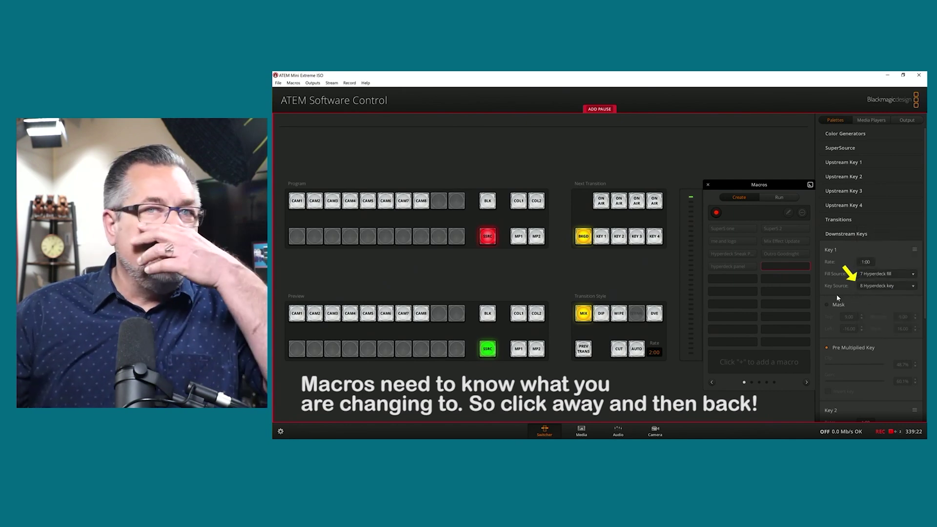
Toggle DSK 1 Mask on then off, and Pre Multiplied Key off then back on
click(828, 306)
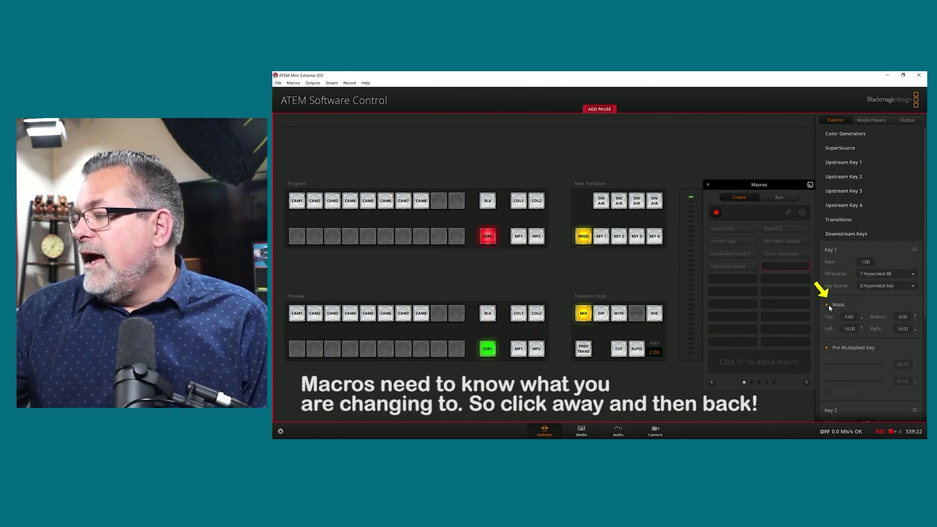
click(828, 306)
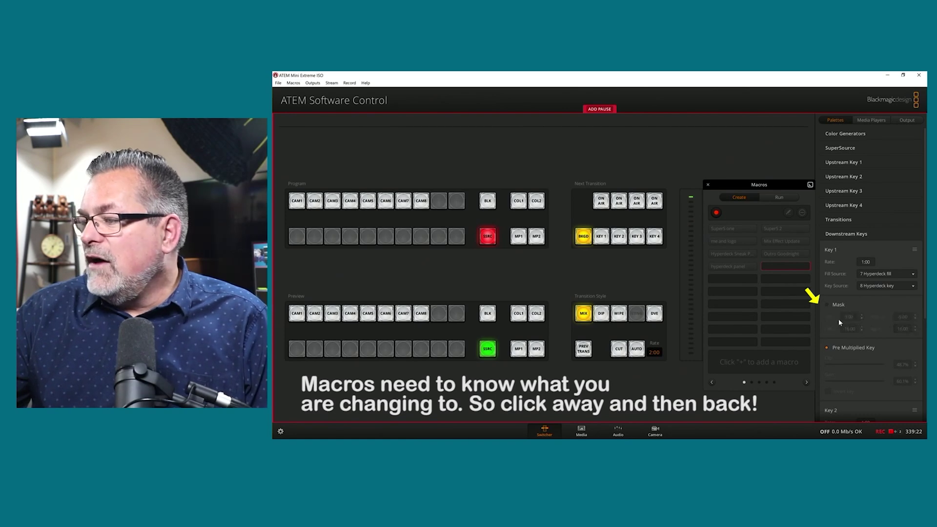
click(827, 348)
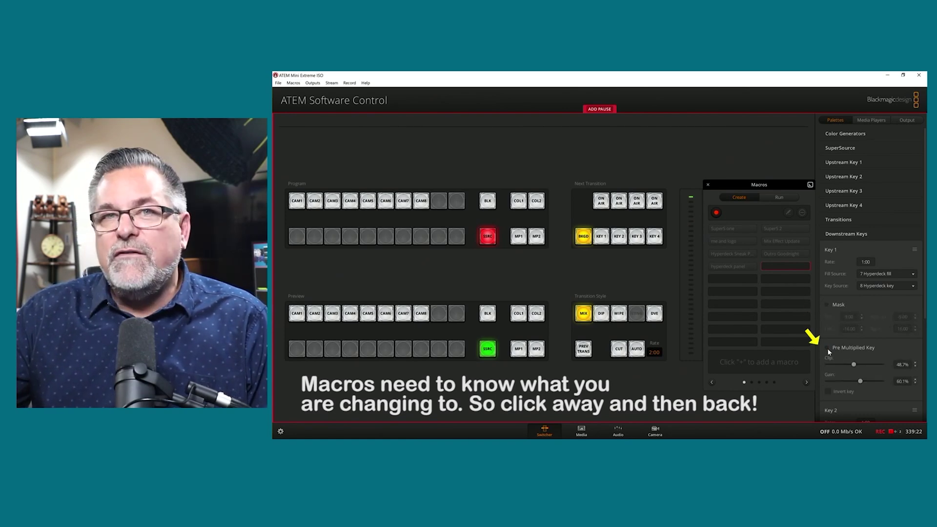
click(827, 347)
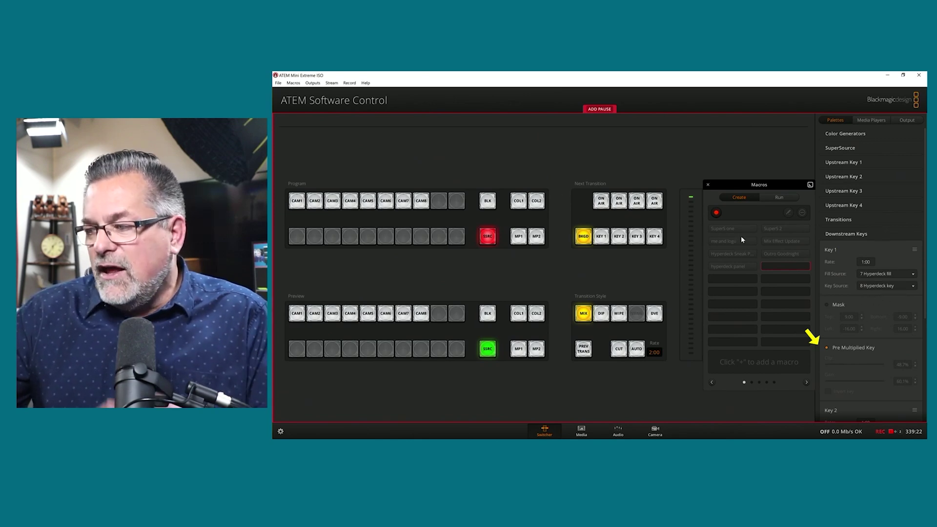
Toggle upstream keys 2, 3 and 4 on air and back off
click(617, 203)
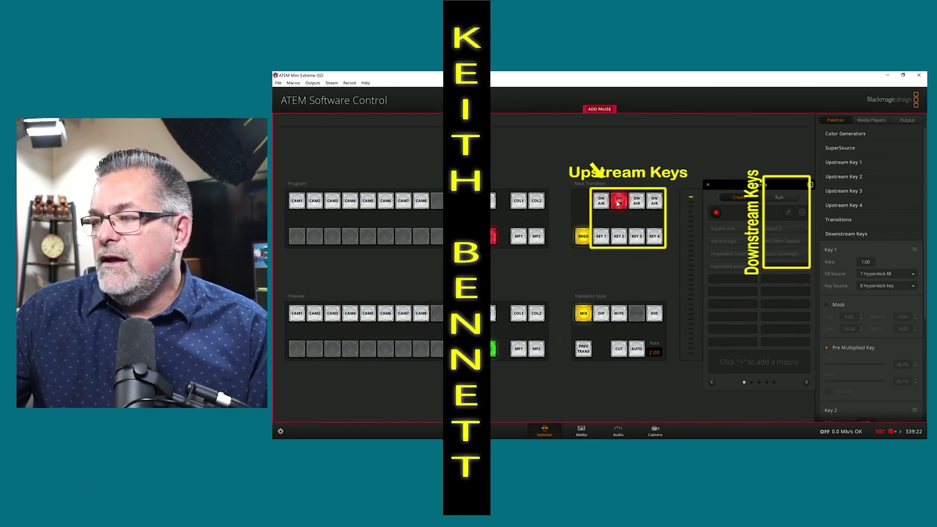
click(618, 203)
click(637, 203)
click(636, 203)
click(653, 203)
click(653, 203)
Move the Macros window to the centre and toggle downstream key 2 on and off air
drag(754, 184, 515, 131)
click(795, 236)
click(795, 236)
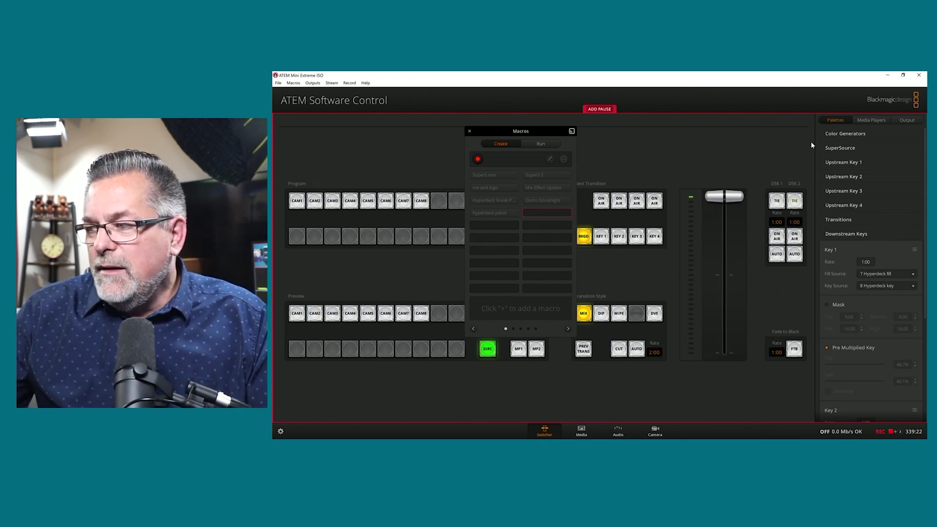
Show the HyperDeck player with the Motion Graphic clip, run an auto transition, and move Macros left
click(872, 121)
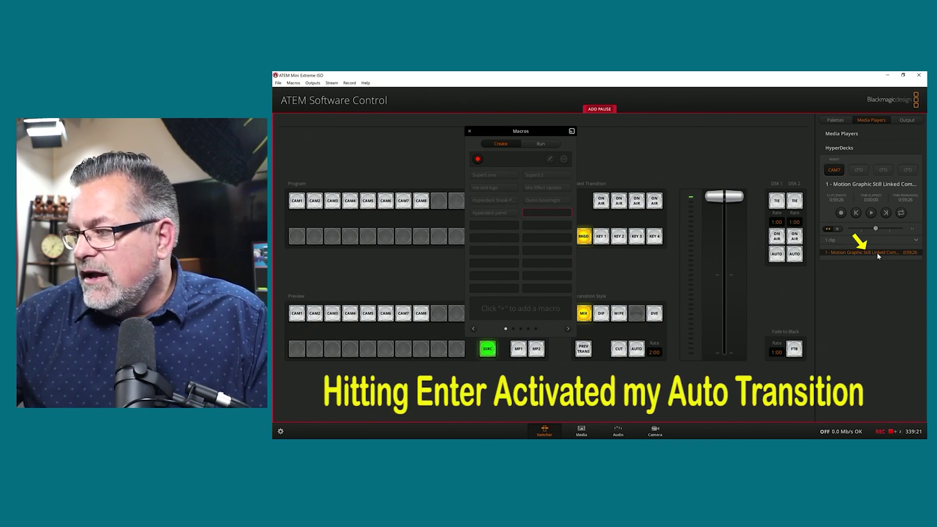
key(Return)
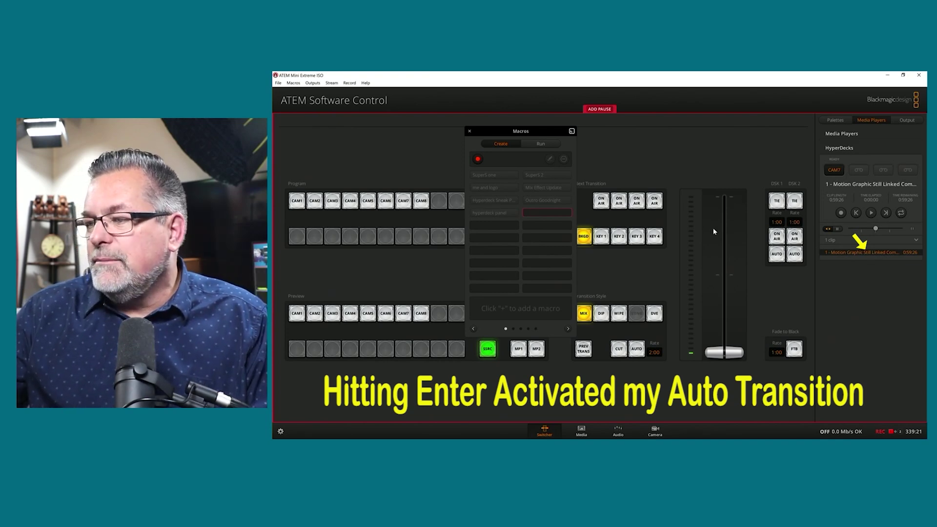
drag(543, 130, 384, 132)
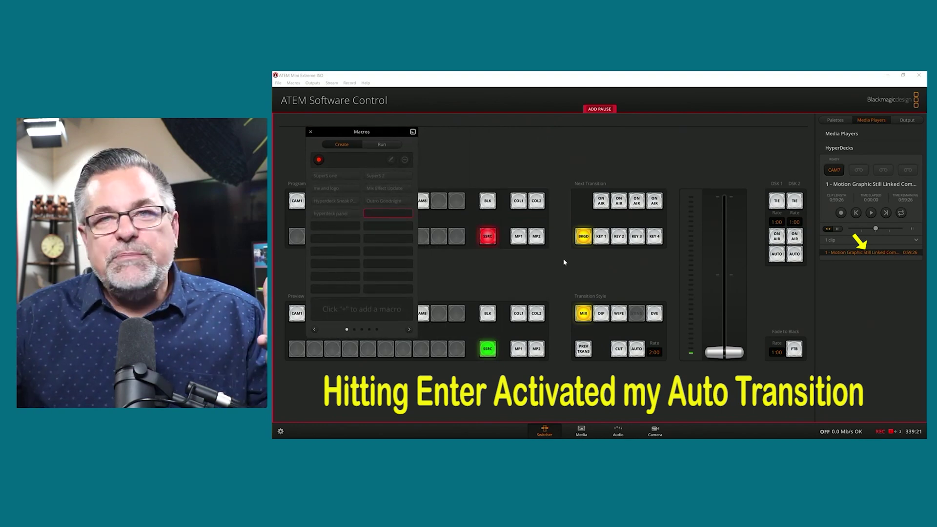
Toggle DSK 1 on air and off again, then enable its TIE
click(776, 237)
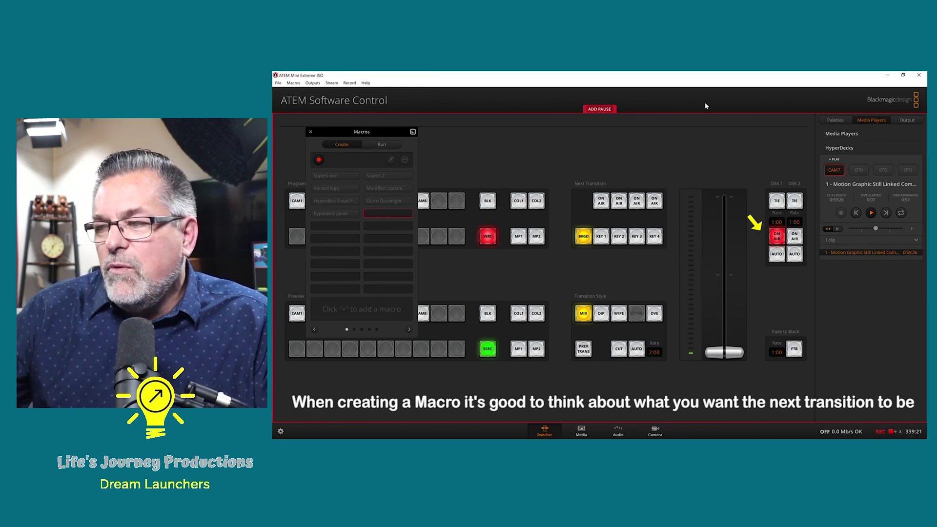
click(777, 236)
click(776, 200)
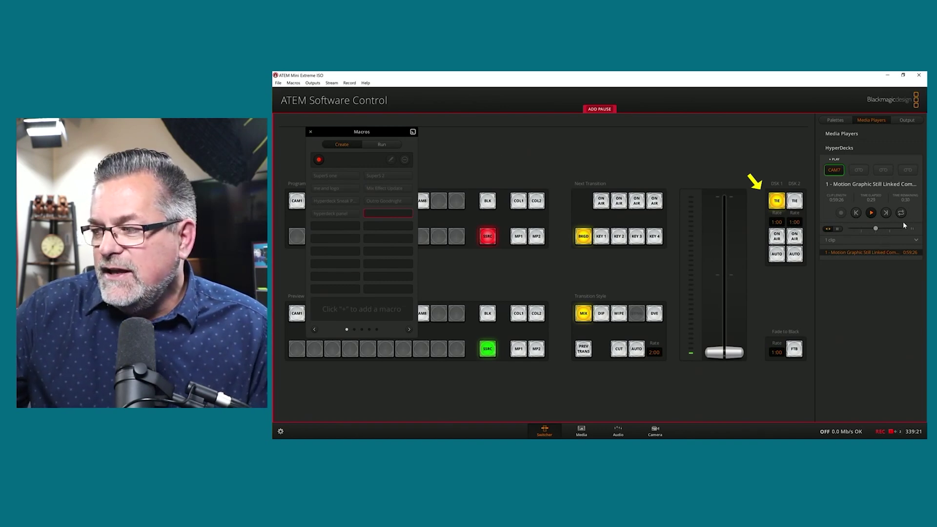
Stop the HyperDeck, cue the clip to its start, and check then cancel the HyperDeck settings
click(872, 213)
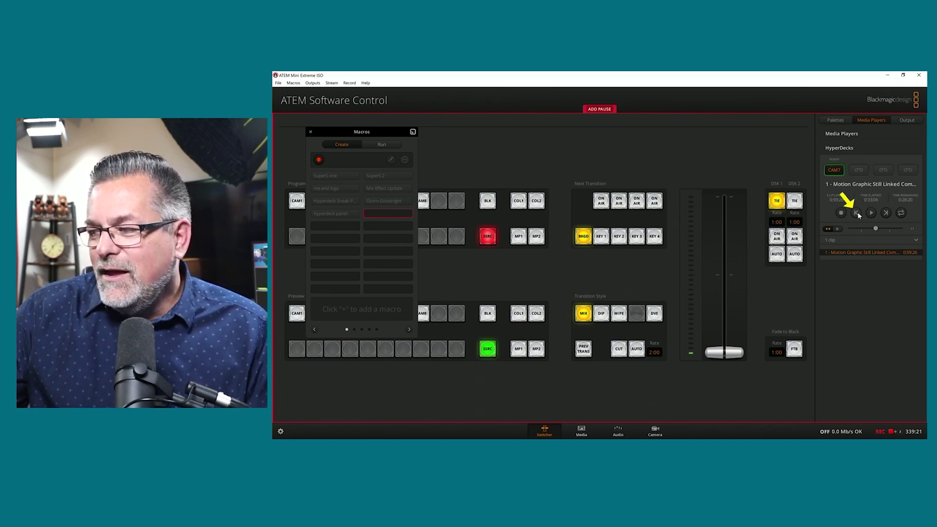
click(857, 213)
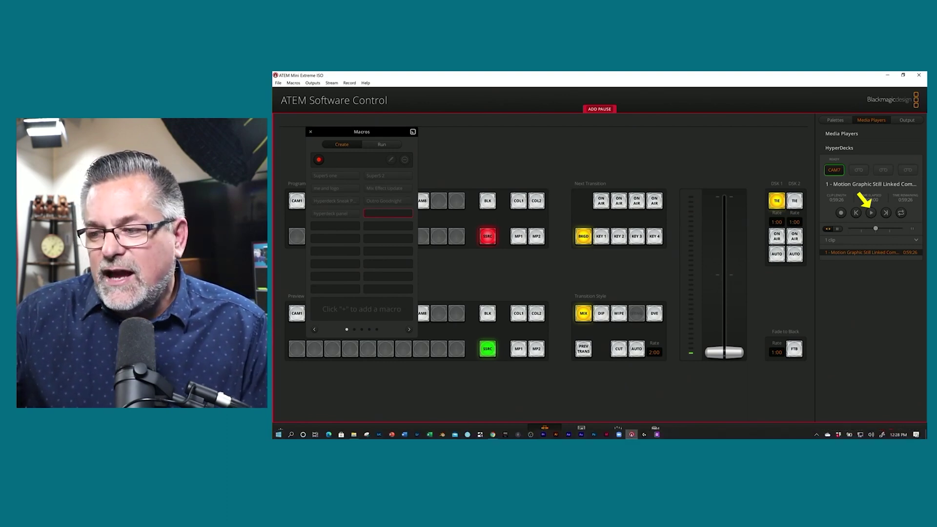
click(280, 432)
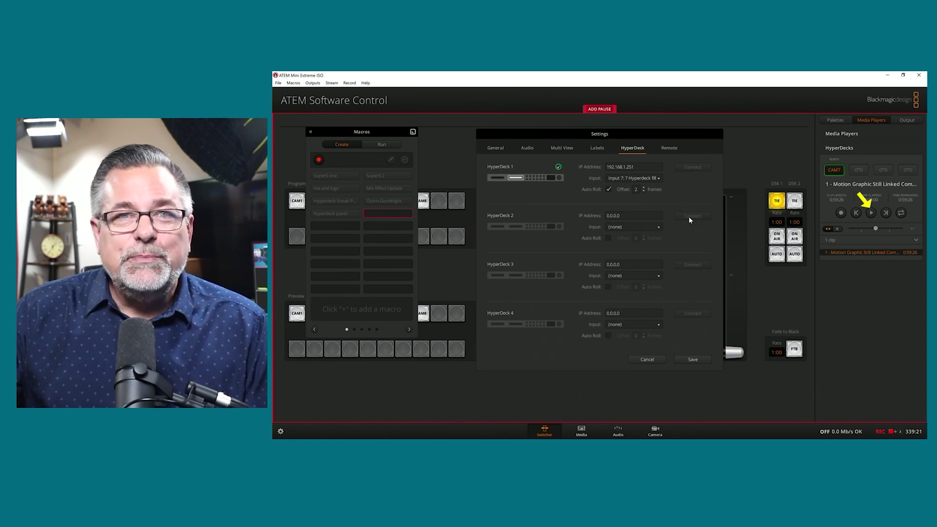
click(647, 359)
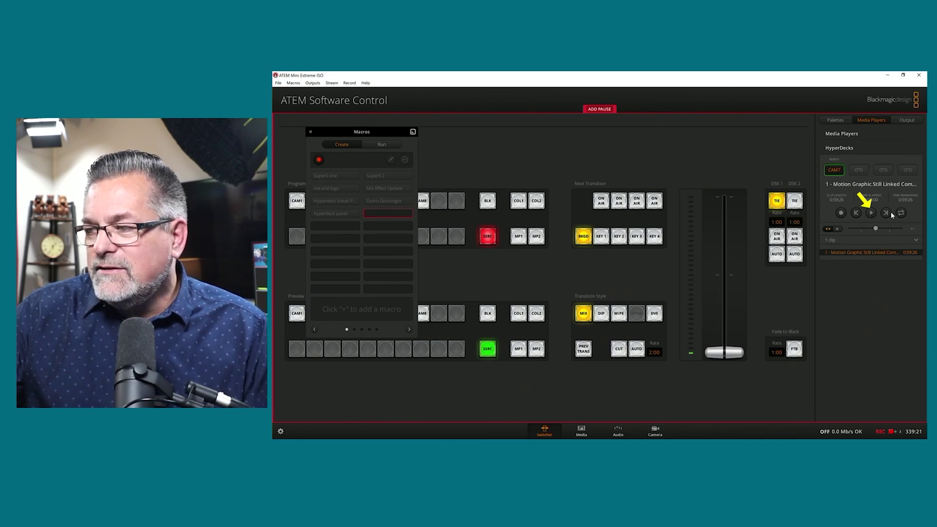
Insert a 2-second pause into the macro, then play the HyperDeck clip with loop on
click(601, 109)
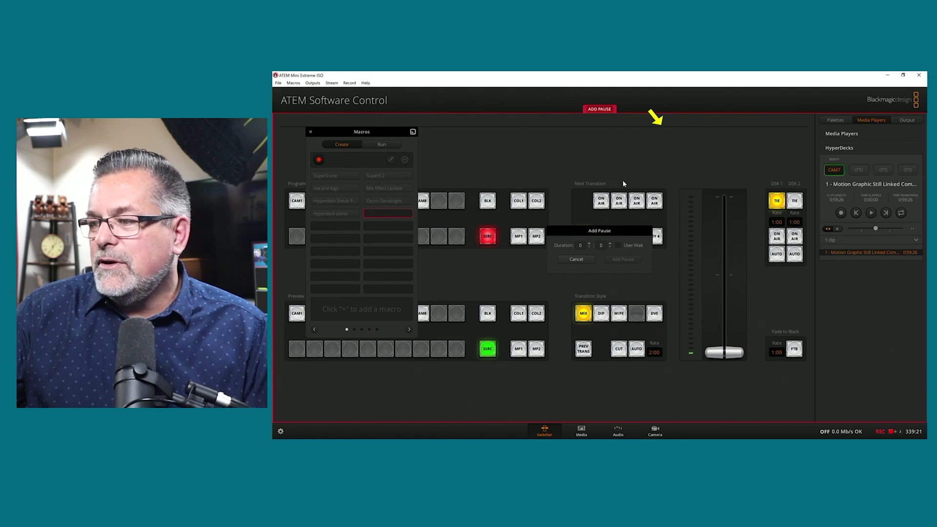
click(590, 243)
click(590, 242)
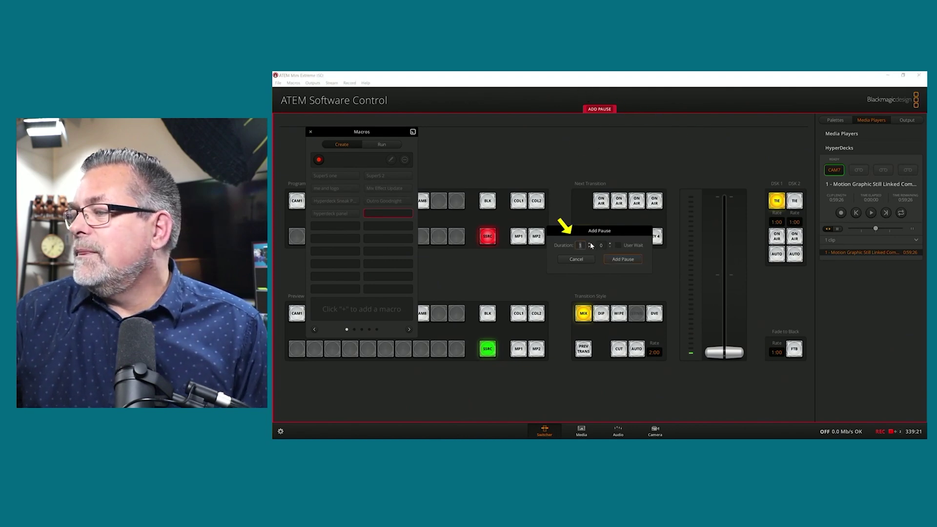
click(624, 259)
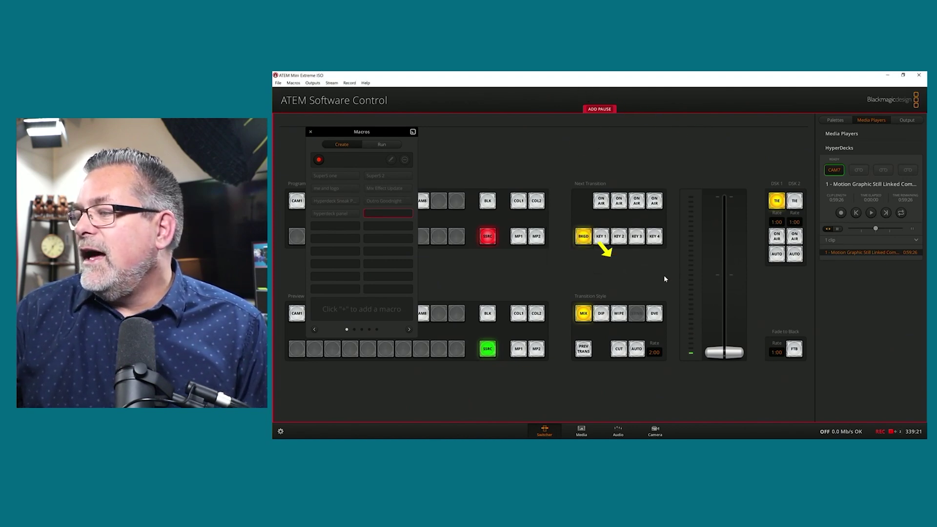
click(871, 213)
click(902, 213)
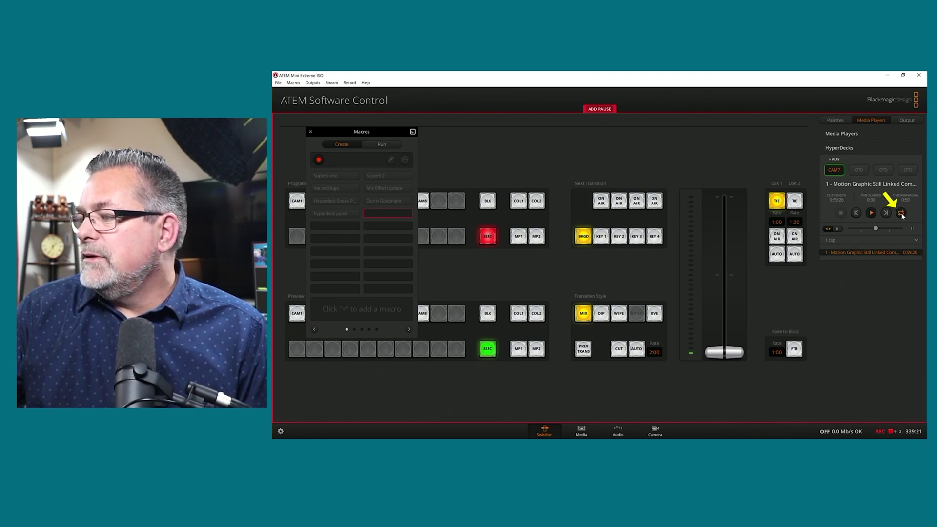
Stop recording to save 'Hyperdeck run it', and move the Macros window to the lower right
click(318, 160)
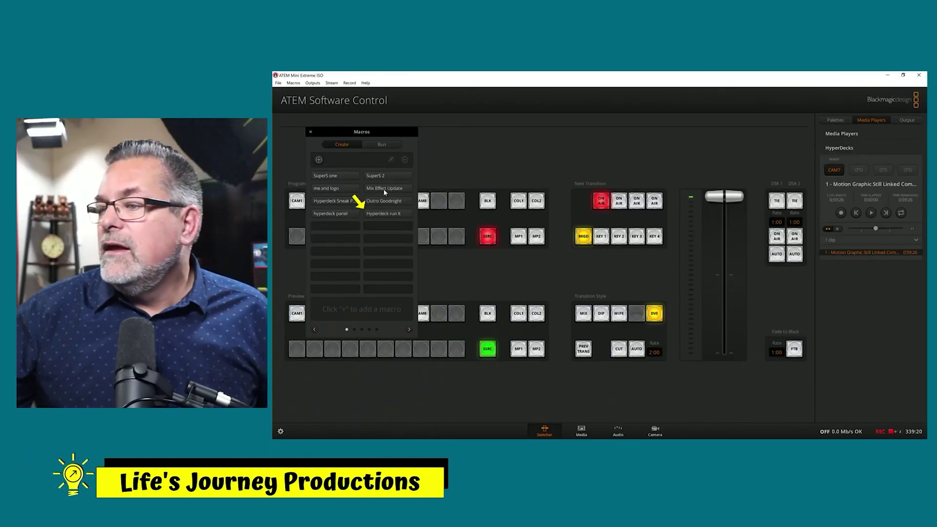
drag(333, 130, 842, 228)
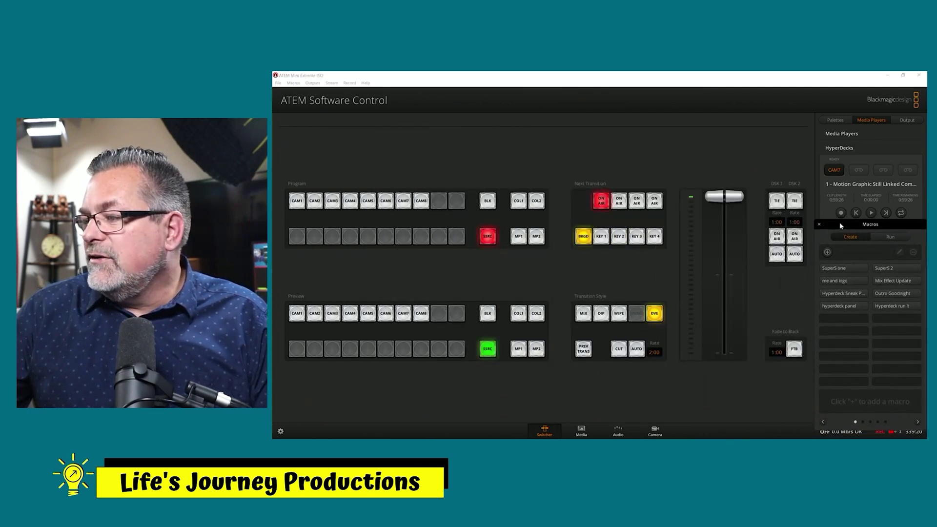
Run the 'Hyperdeck run it' macro from the Run tab, then select and run it again
click(889, 236)
click(896, 308)
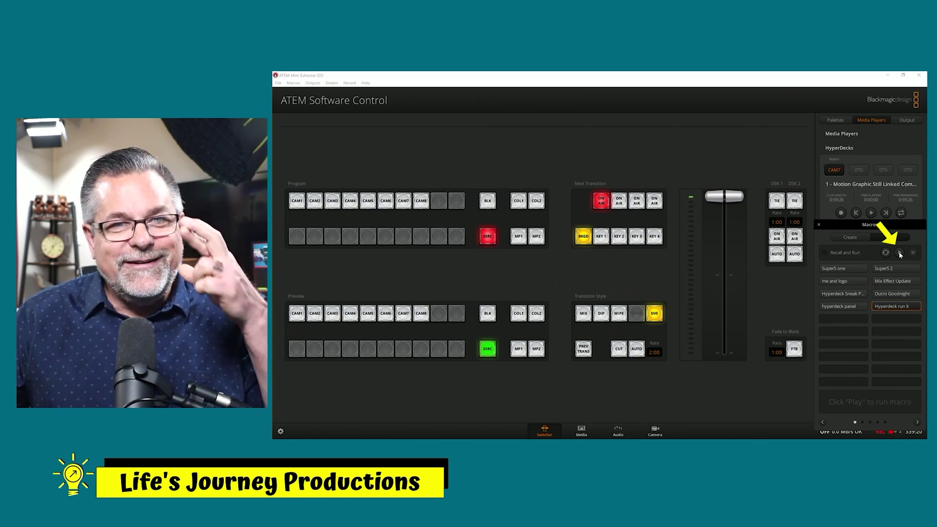
click(900, 253)
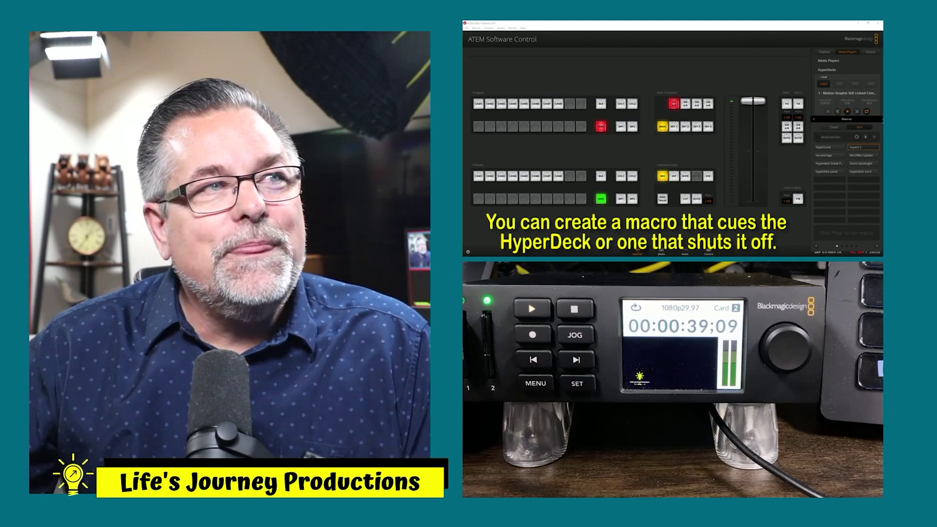
click(861, 172)
click(866, 137)
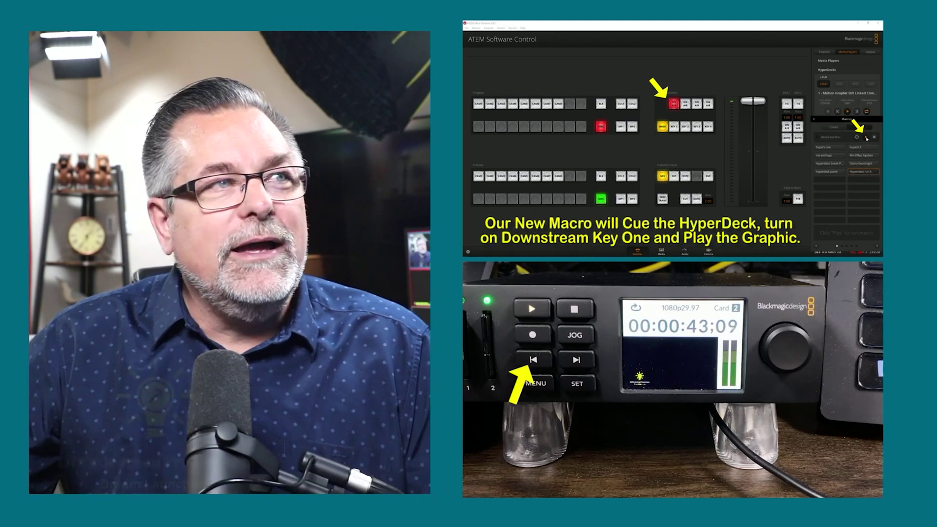